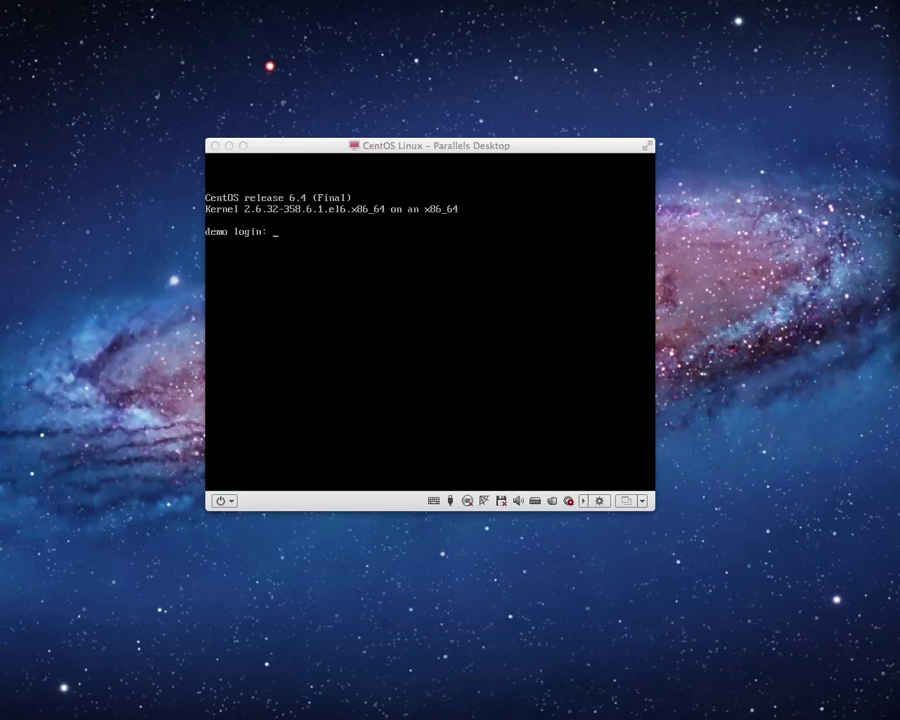
Step: Log in to the CentOS console as the notes user and run 'ip a' to show 10.211.55.14
click(333, 148)
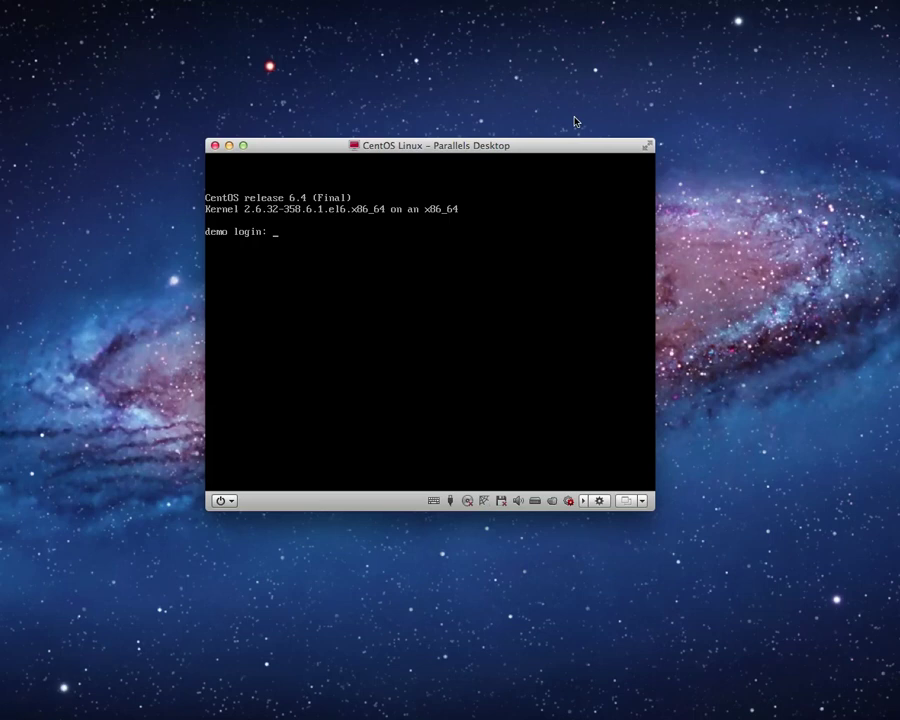
text(r)
key(BackSpace)
text(r)
key(BackSpace)
text(notes)
key(Return)
key(Return)
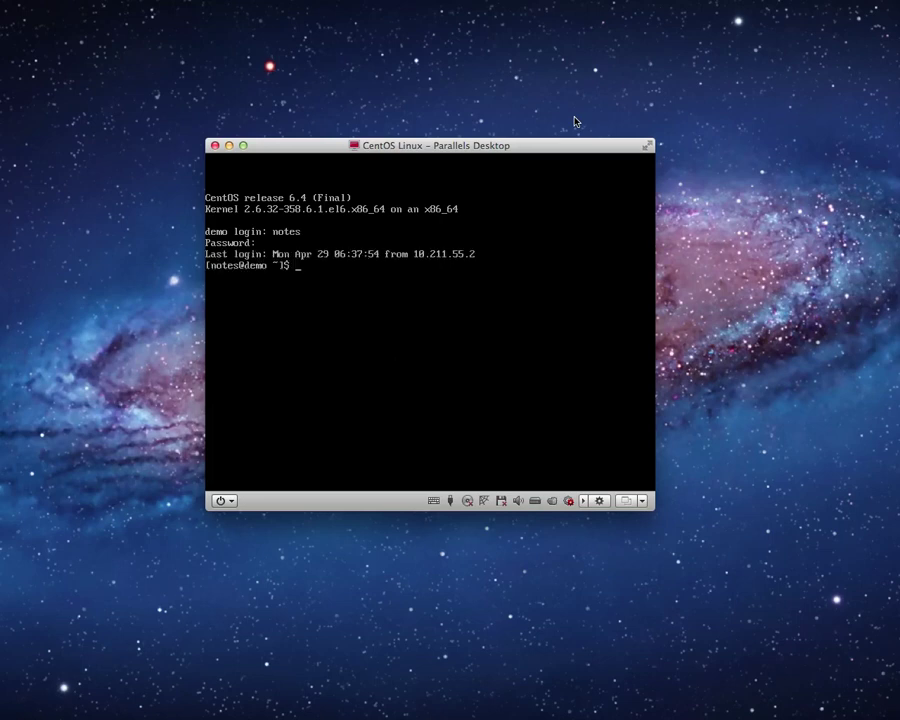
text(ip a)
key(Return)
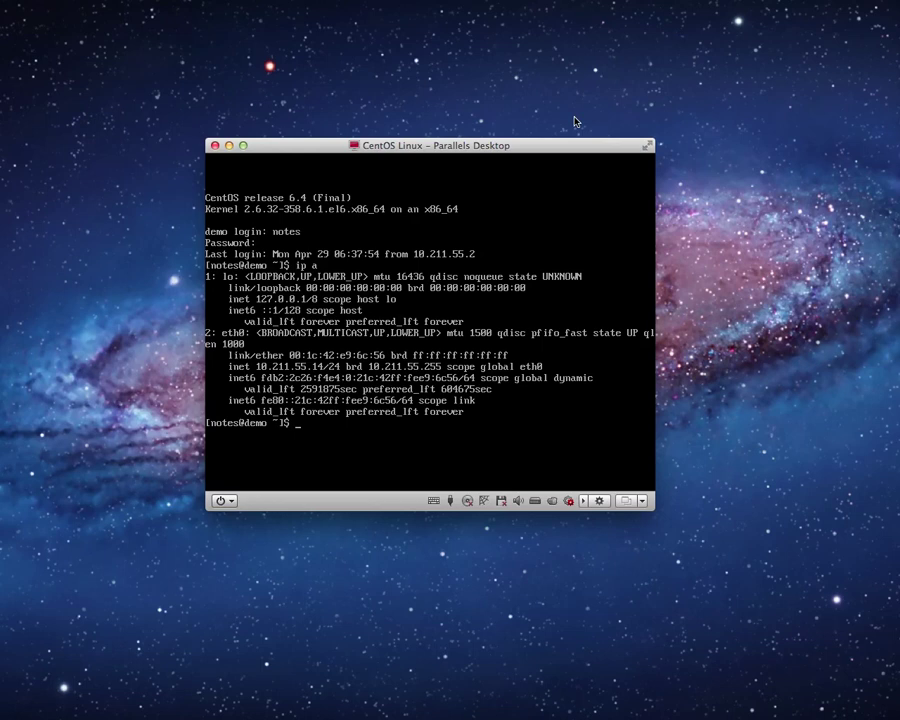
Step: Change into /local/demo/dominodata and list its files
text(cd /loc)
key(Tab)
text(d)
key(Tab)
text(d)
key(Tab)
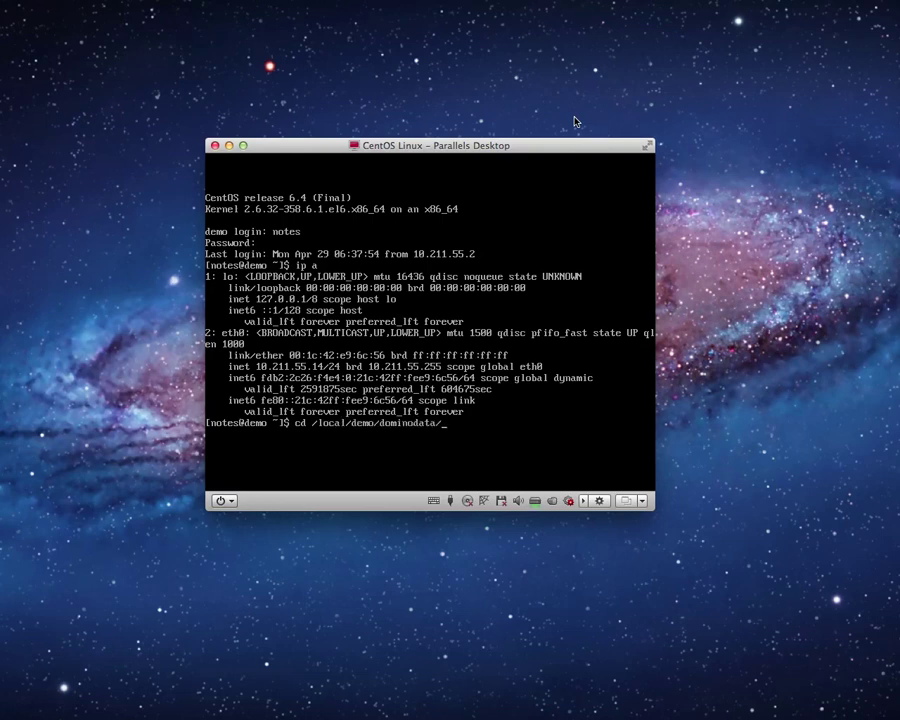
key(Return)
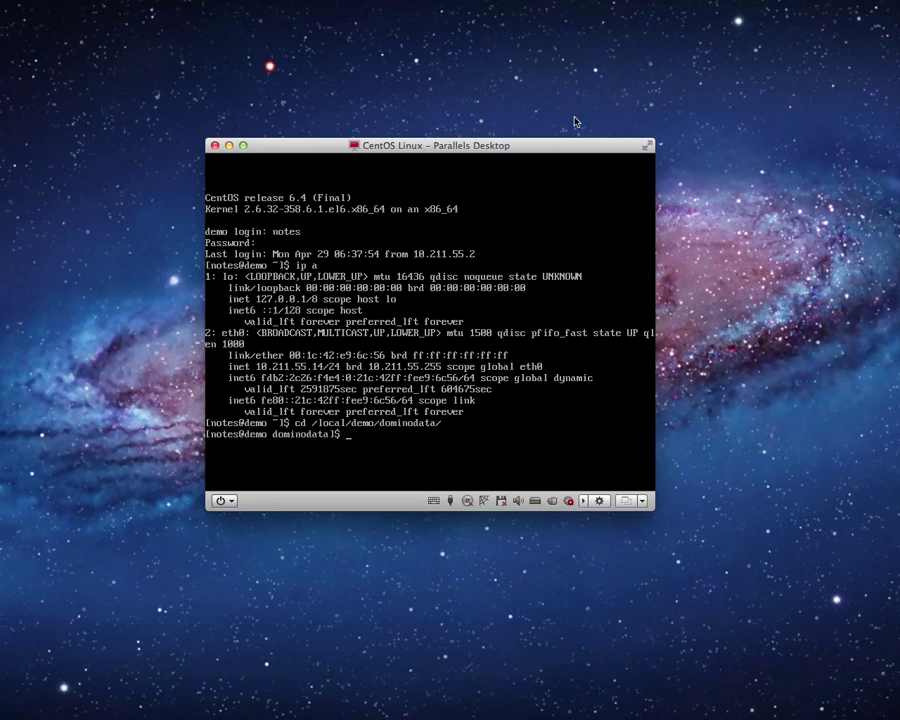
text(ls)
key(Return)
Step: Run /opt/ibm/domino/bin/server -listen to start the remote setup listener on port 8585
text(/)
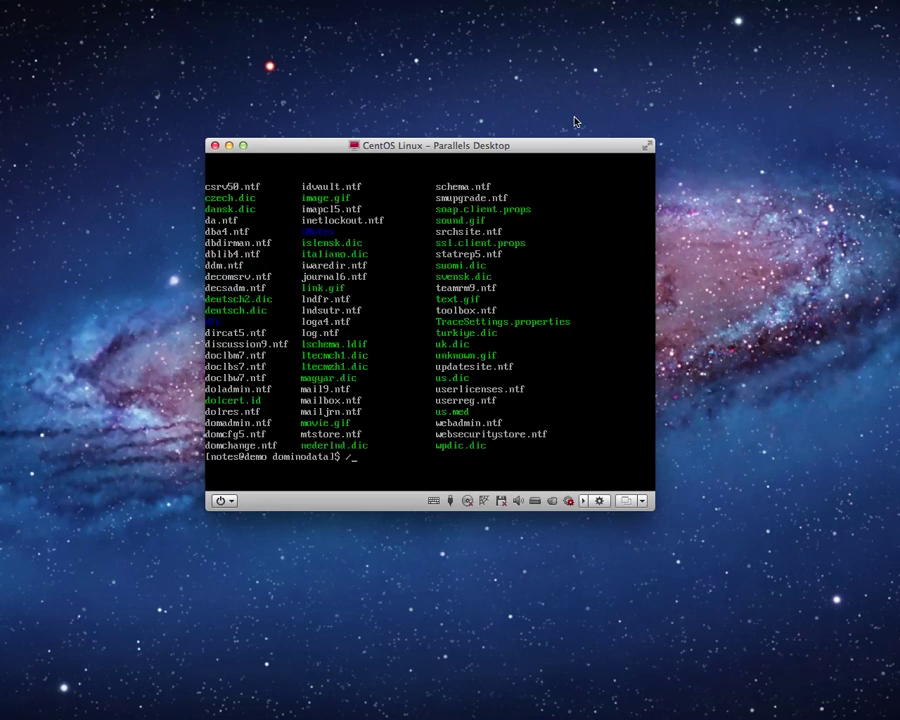
text(o)
key(Tab)
text(i)
key(Tab)
text(b)
key(BackSpace)
text(d)
key(Tab)
text(b)
key(Tab)
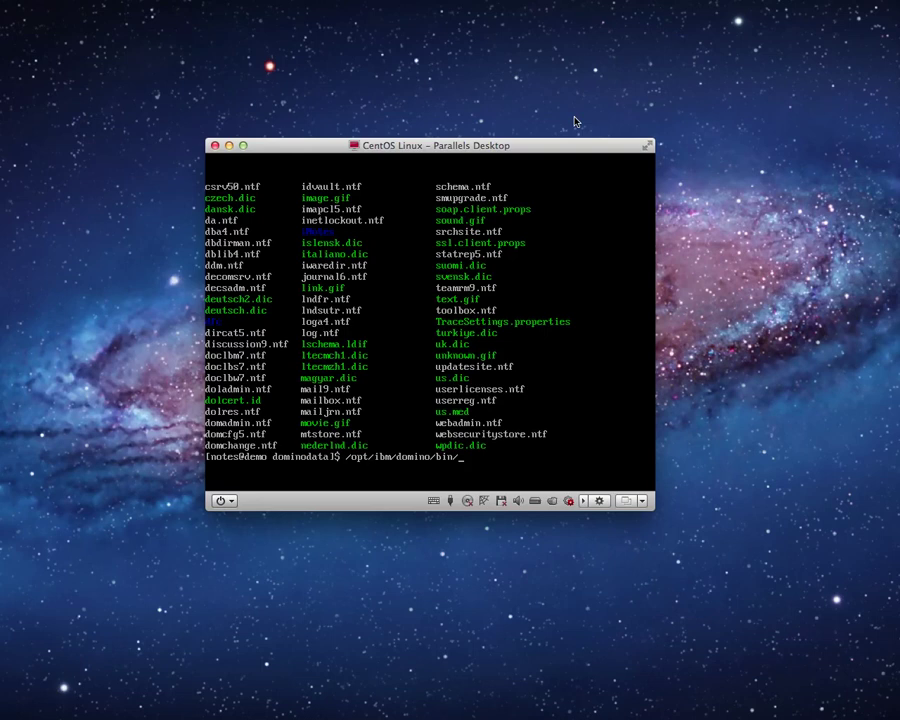
text(server -listen)
key(Return)
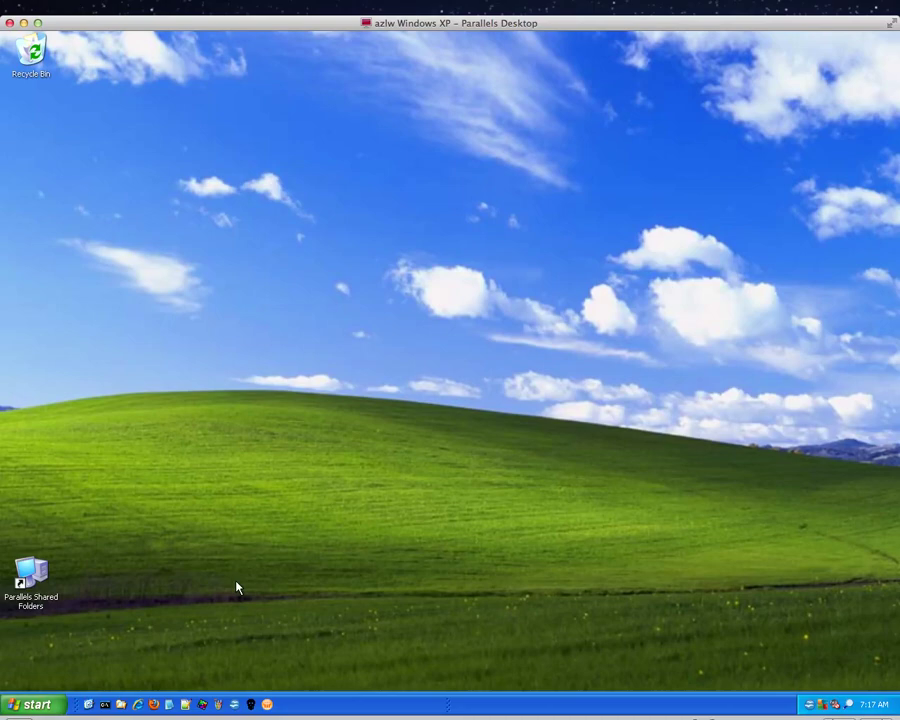
Step: Launch Remote Server Setup from Start > All Programs > Lotus Applications
click(26, 705)
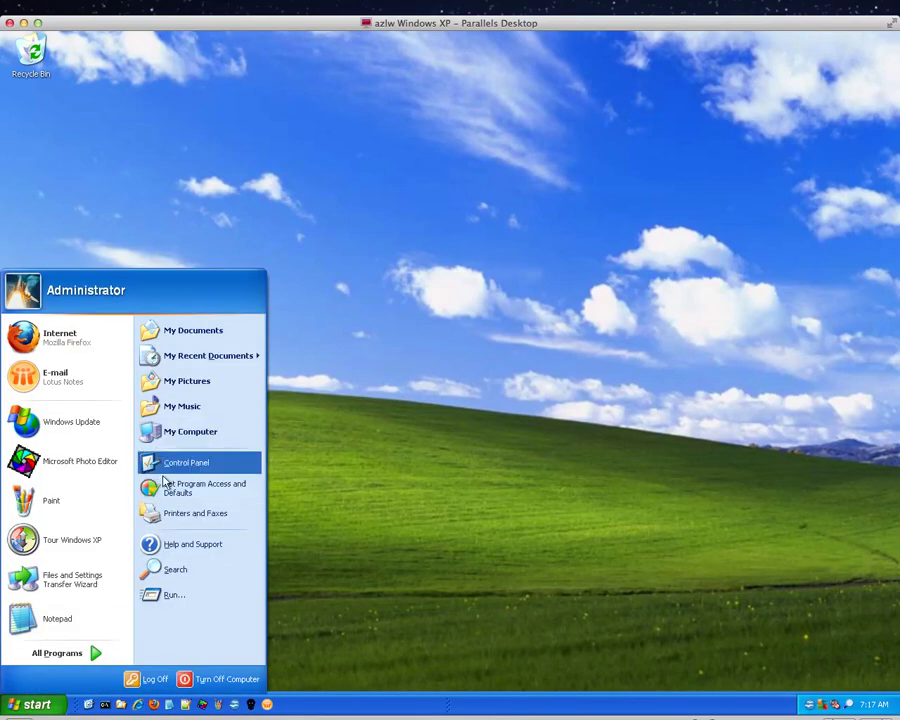
click(96, 652)
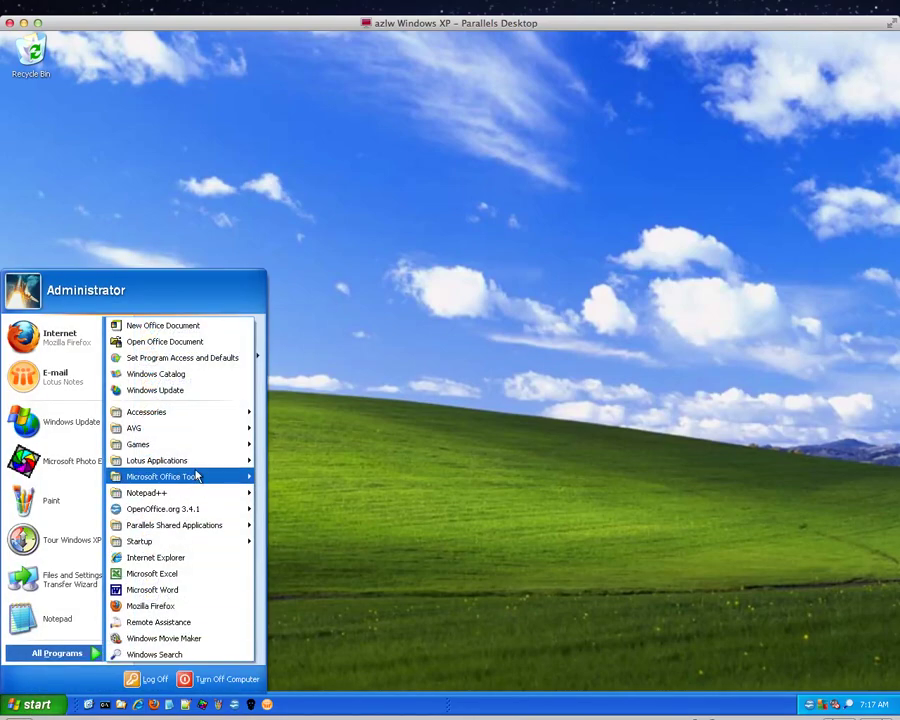
mouse_move(190, 461)
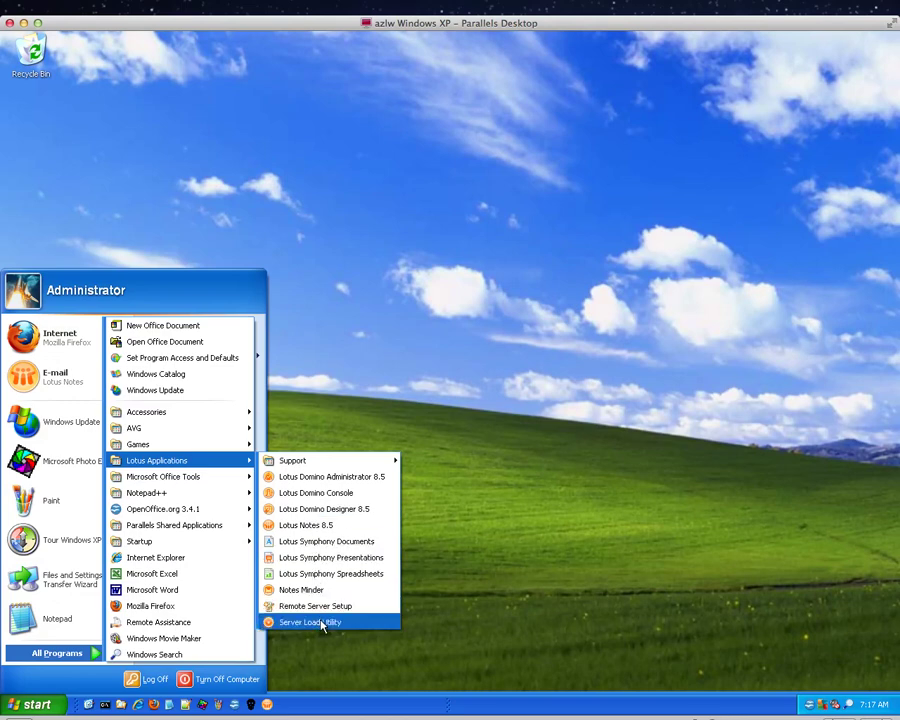
click(371, 607)
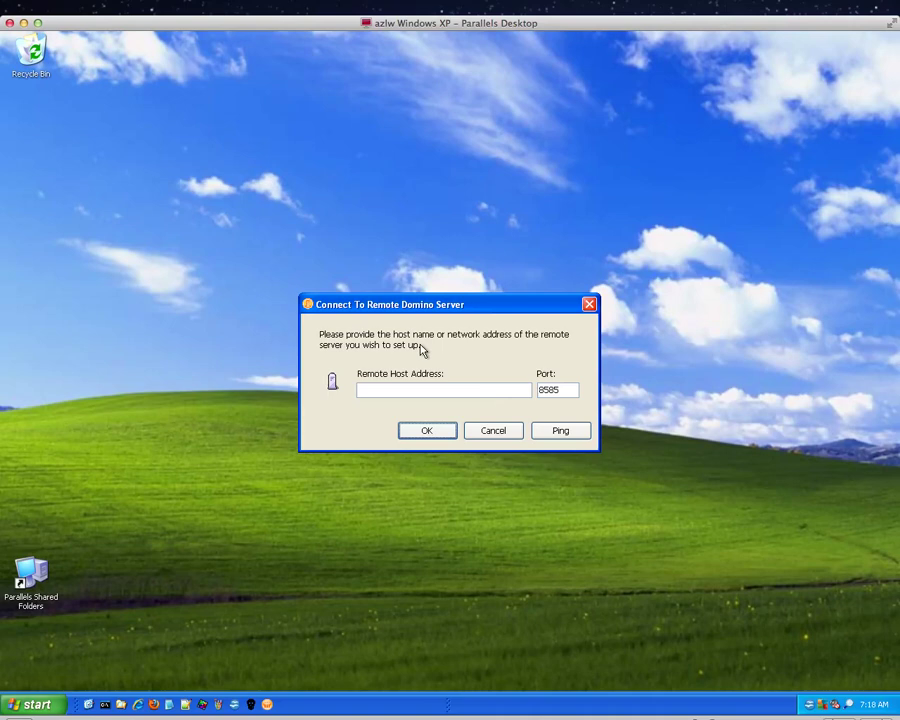
Step: Connect to remote host 10.211.55.14 and decline restoring previous settings
click(411, 389)
text(10.21)
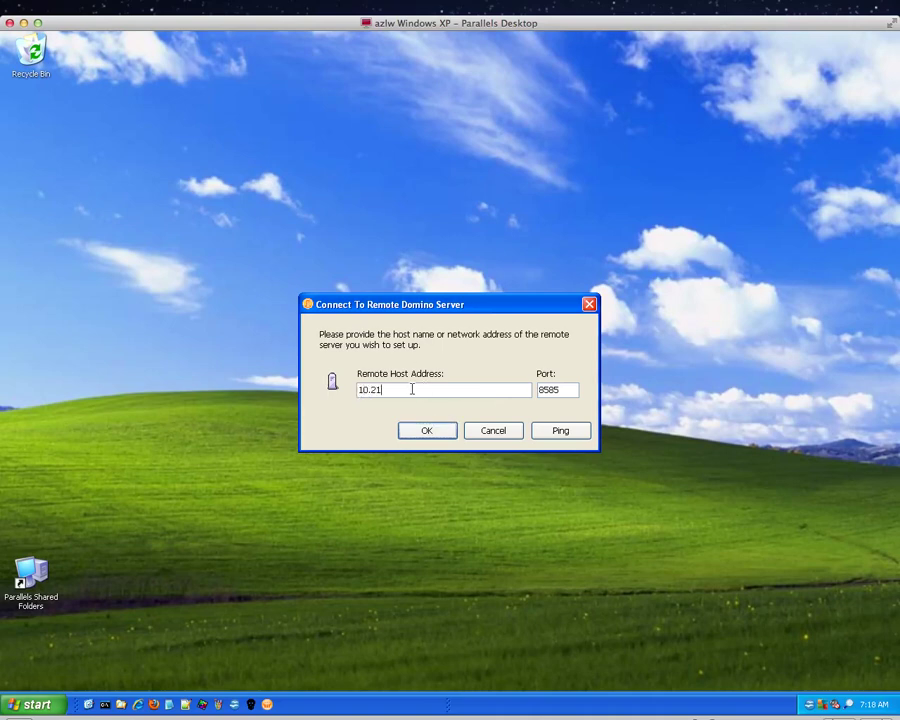
text(1.4)
key(BackSpace)
text(55.14)
click(421, 432)
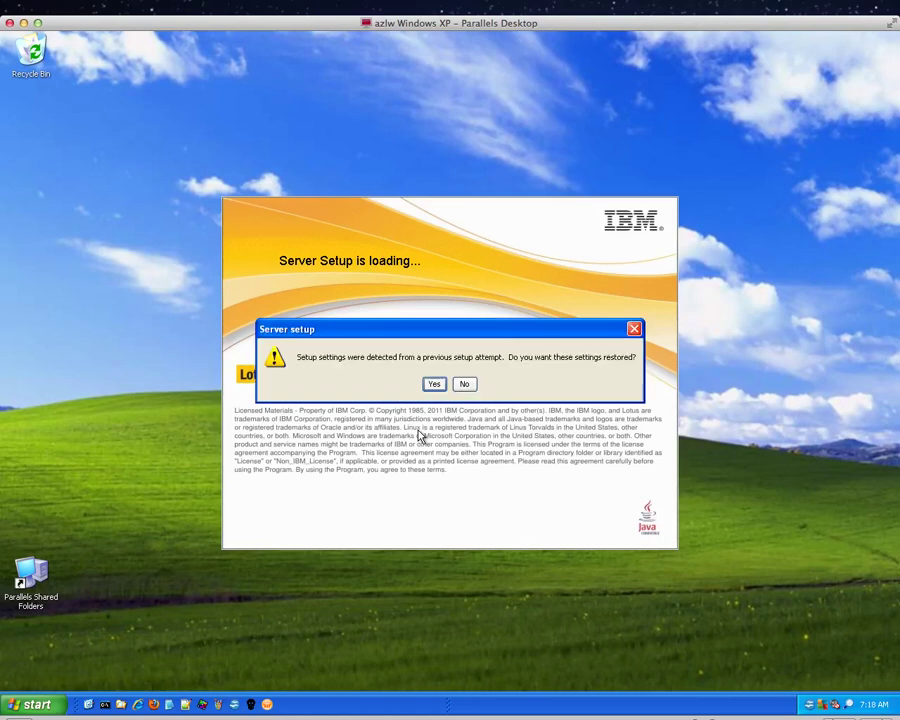
click(465, 385)
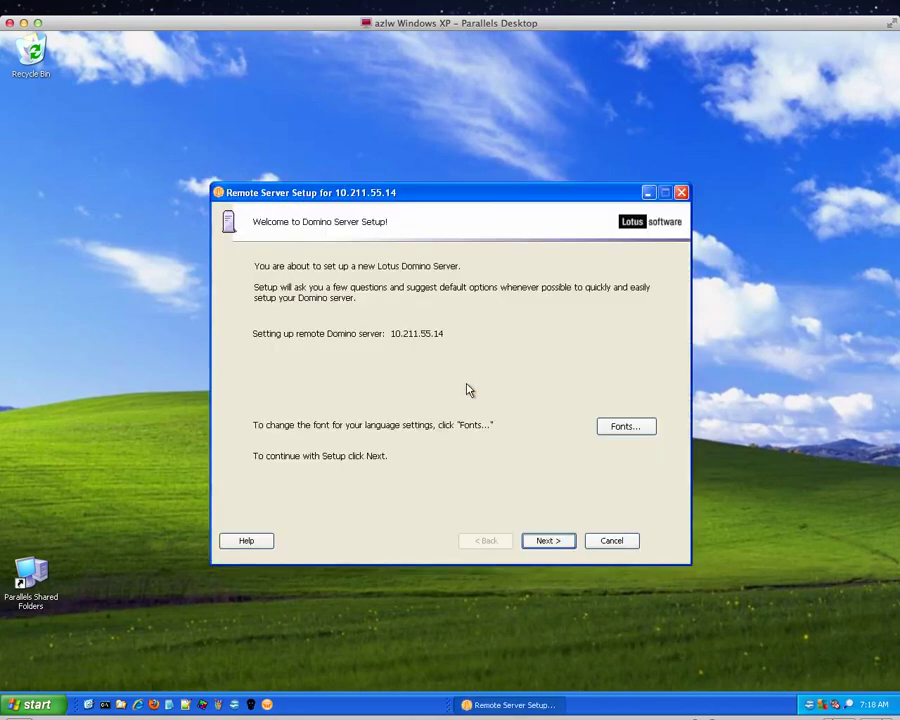
Step: Pass the welcome page and keep 'Set up the first server or a stand-alone server' selected
click(556, 543)
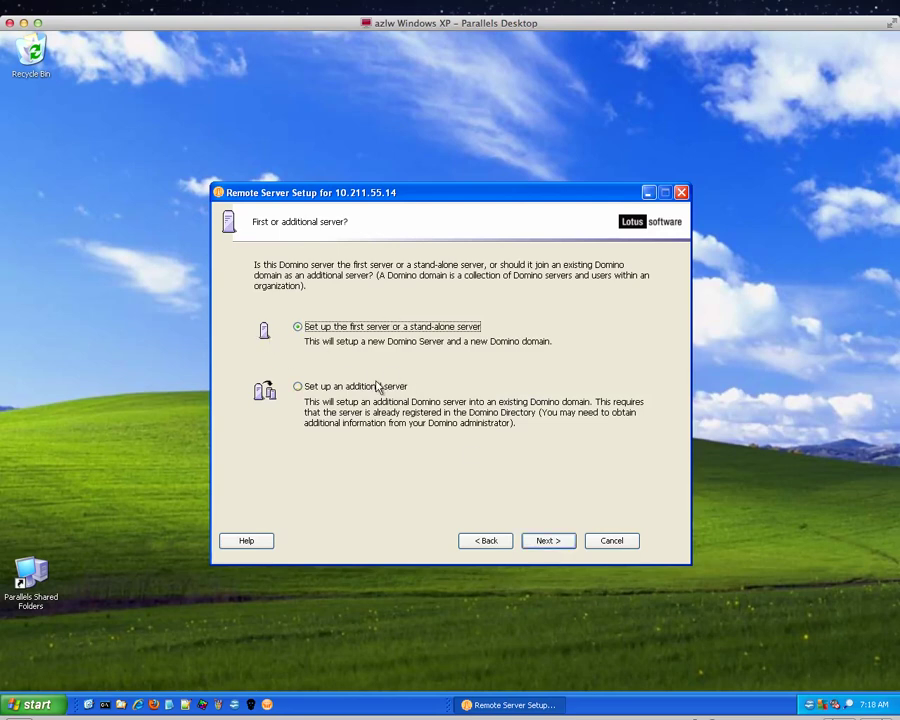
click(549, 542)
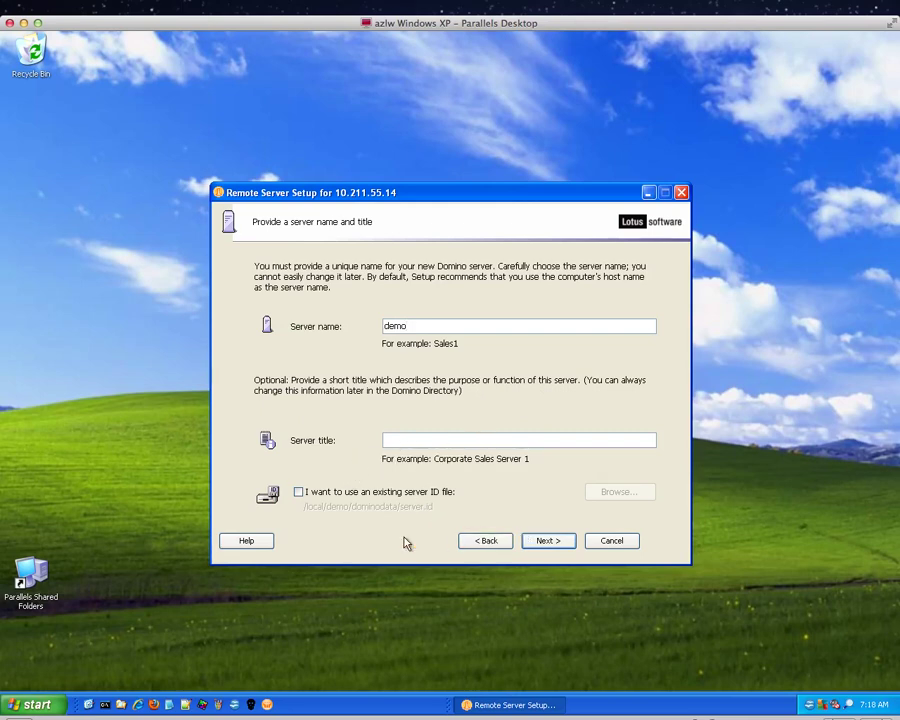
Step: Set organization name learningxpages and enter and confirm the certifier password
click(556, 543)
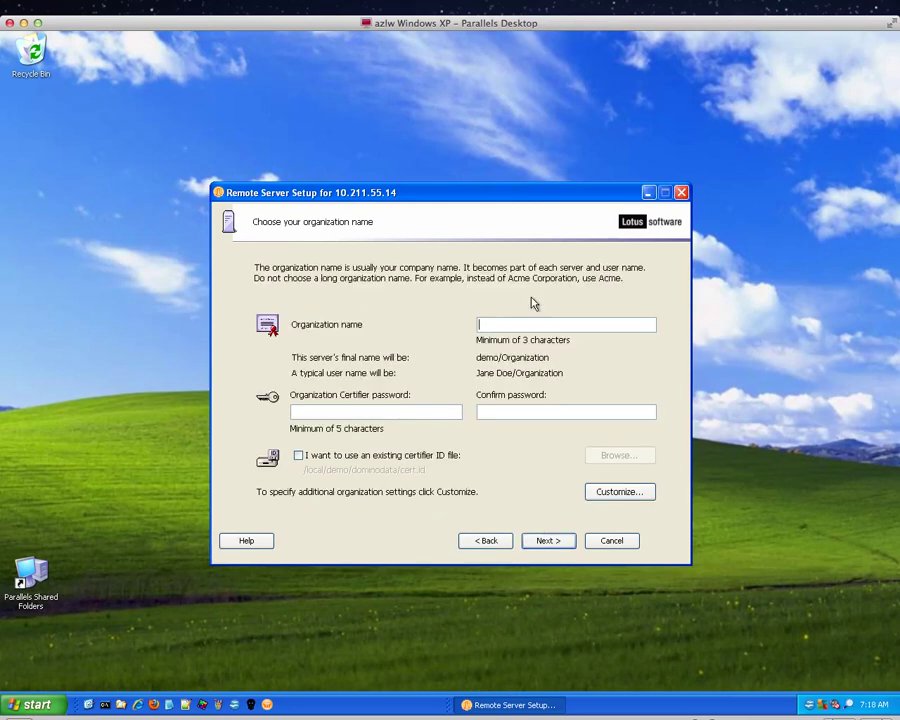
text(learnini)
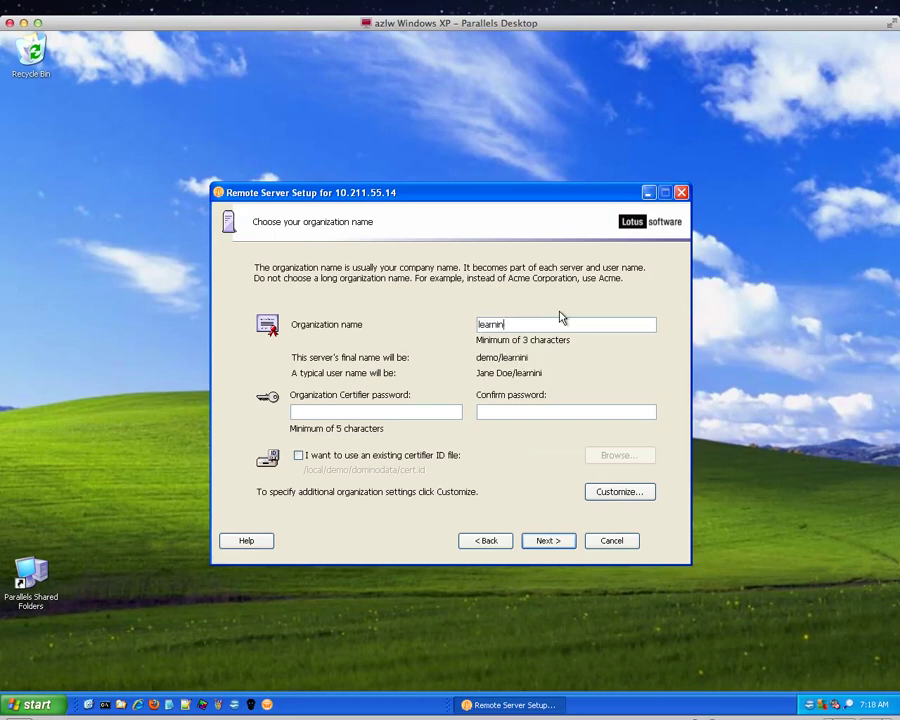
key(BackSpace)
key(BackSpace)
key(BackSpace)
key(BackSpace)
text(ningxpages)
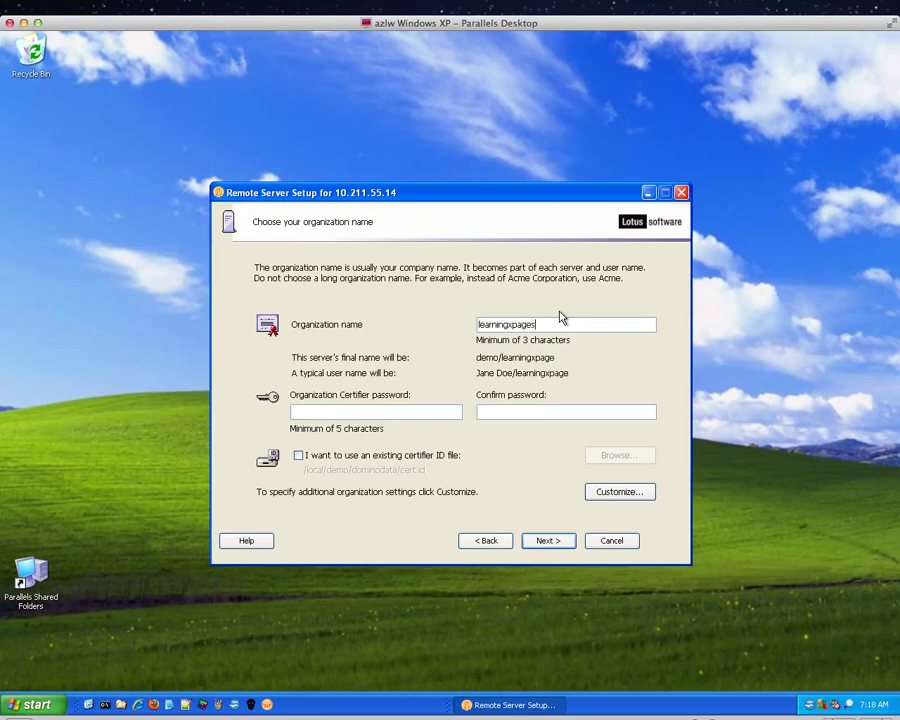
click(404, 410)
text(*******)
key(BackSpace)
key(BackSpace)
key(BackSpace)
key(BackSpace)
key(BackSpace)
key(BackSpace)
key(BackSpace)
text(********)
key(Tab)
text(**)
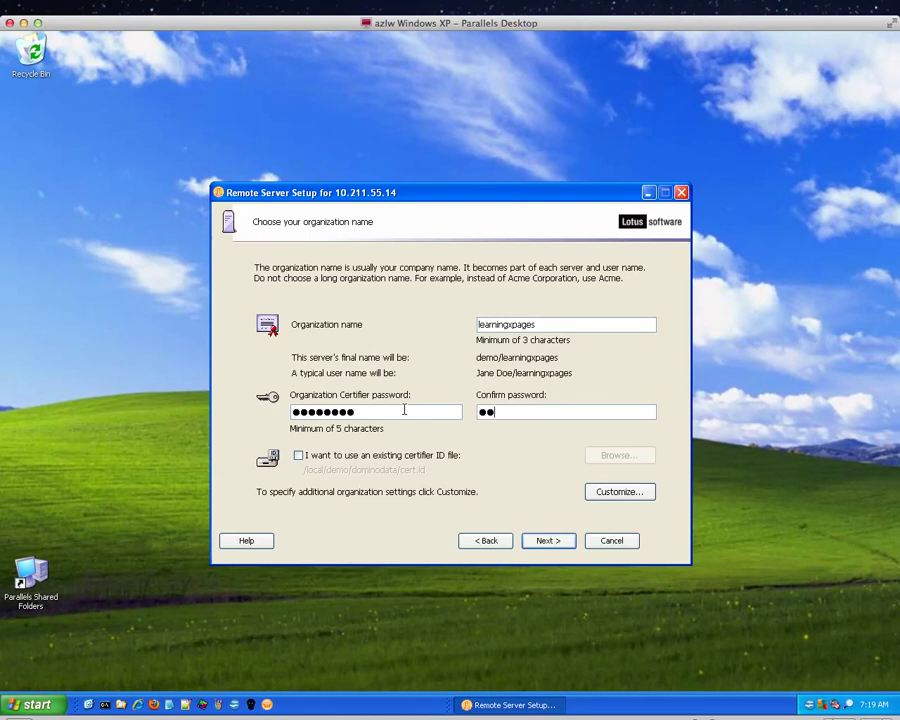
text(******)
Step: Replace the domain name azlighthouse with learningxpages
click(548, 541)
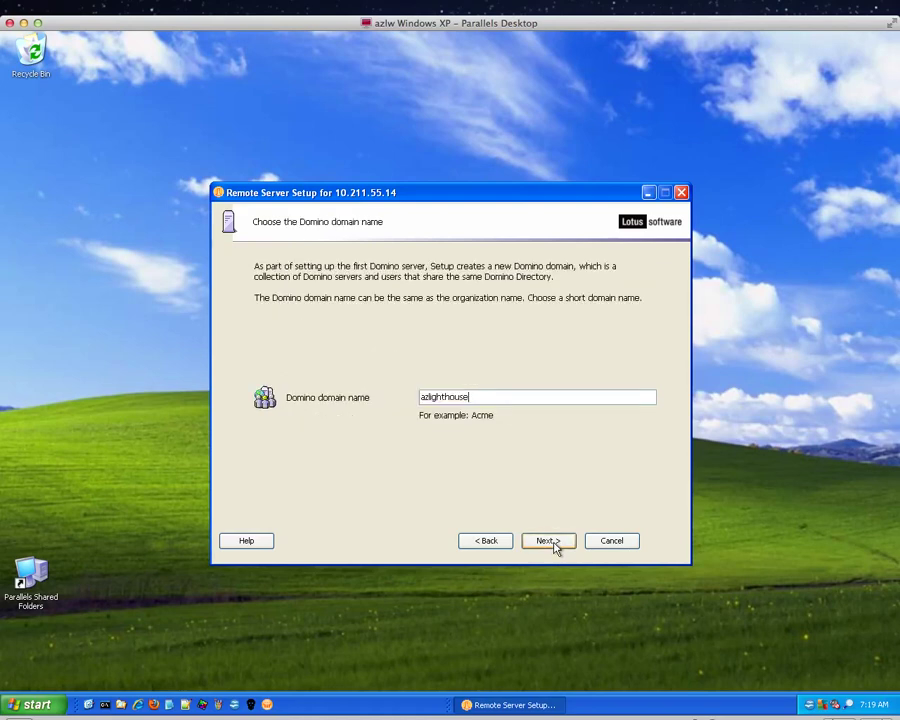
key(BackSpace)
key(BackSpace)
key(BackSpace)
key(BackSpace)
key(BackSpace)
key(BackSpace)
key(BackSpace)
key(BackSpace)
key(BackSpace)
key(BackSpace)
key(BackSpace)
key(BackSpace)
text(learningxpages)
Step: Set the administrator last name to admin and enter and confirm its password
click(553, 544)
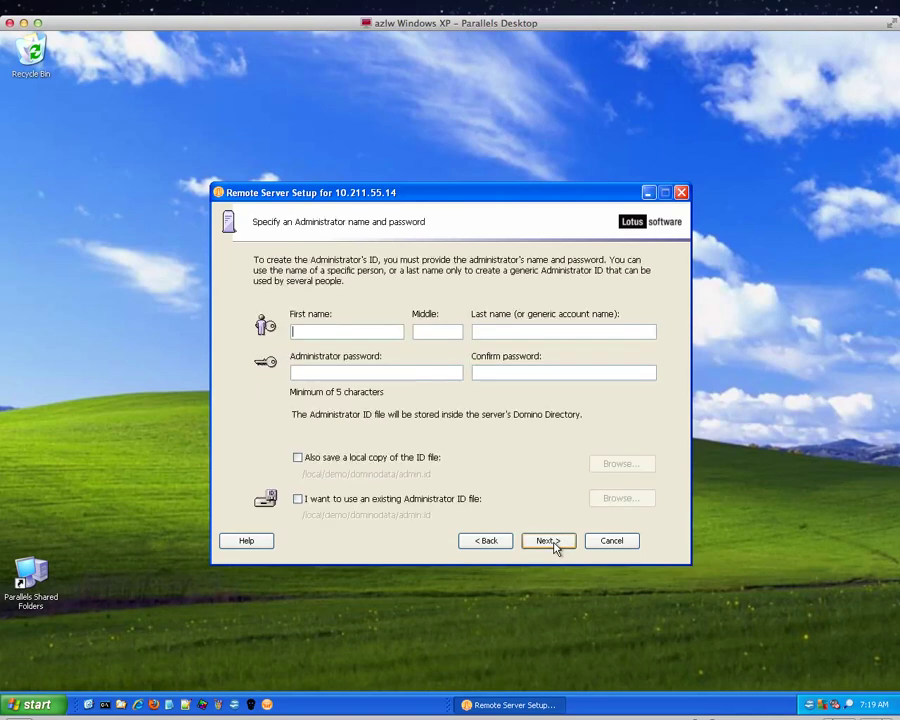
click(520, 329)
text(admin)
click(413, 374)
text(*******)
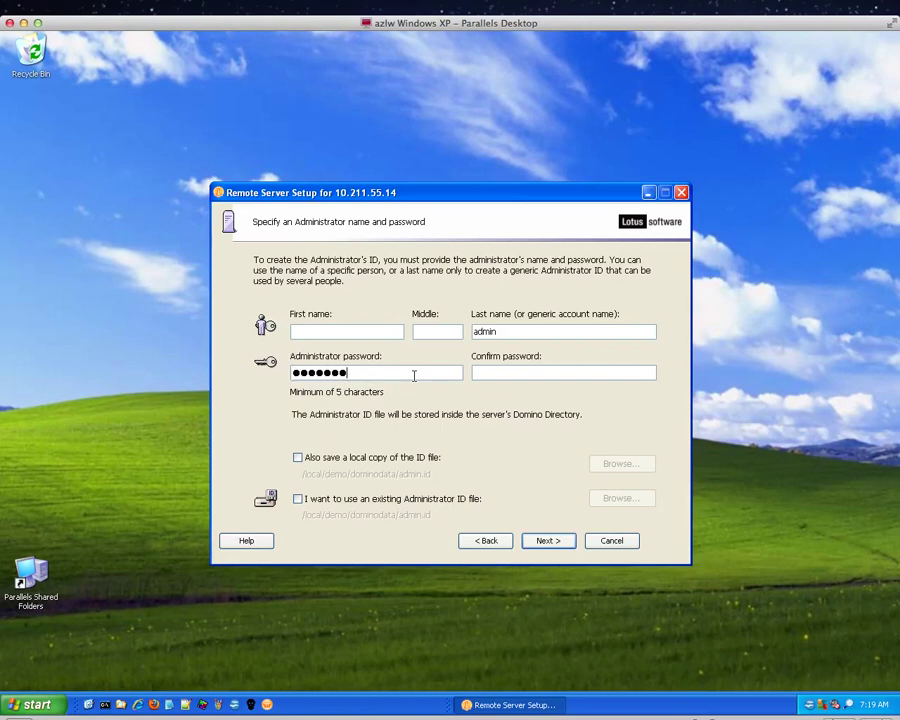
text(*)
key(Tab)
text(********)
Step: Enable HTTP web services and Internet Mail Clients (SMTP, POP3, IMAP), then continue
click(552, 544)
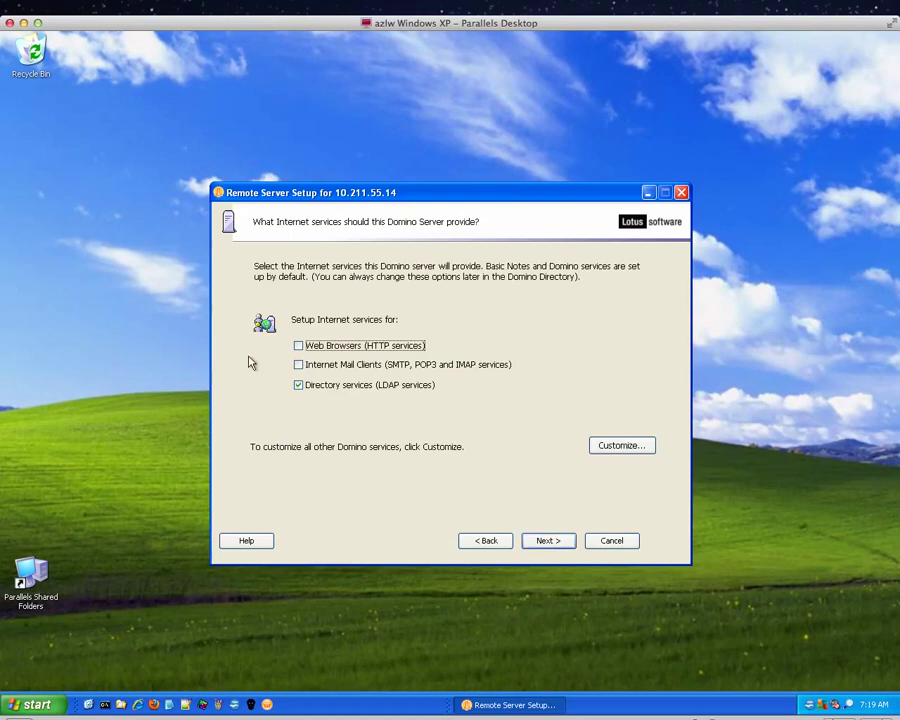
click(298, 345)
click(299, 366)
click(299, 366)
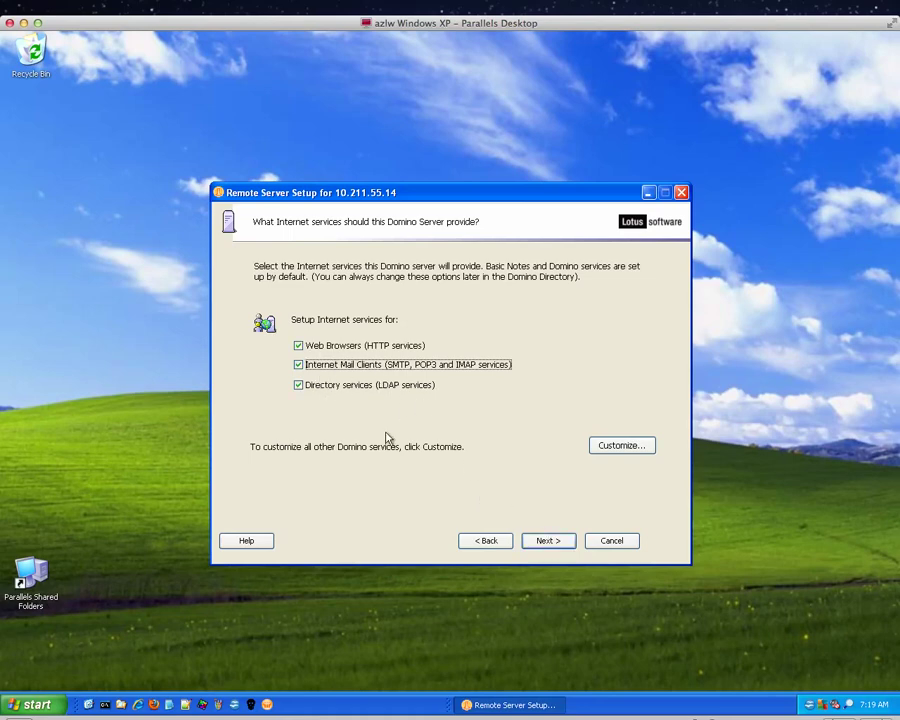
click(550, 545)
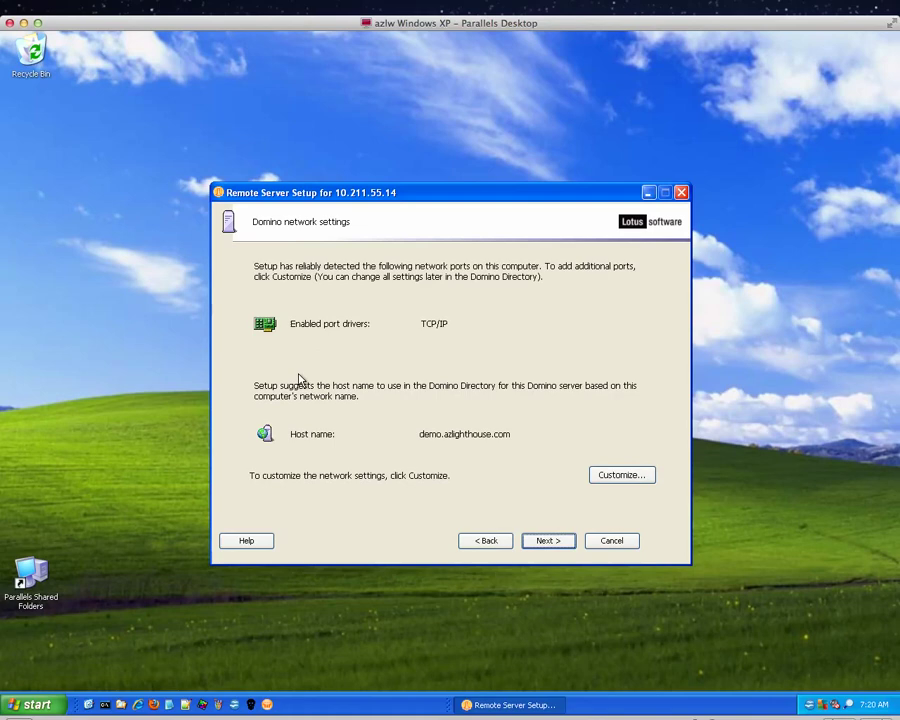
Step: Accept default network, security and ID file settings, run setup, finish, and stop the listener
click(543, 543)
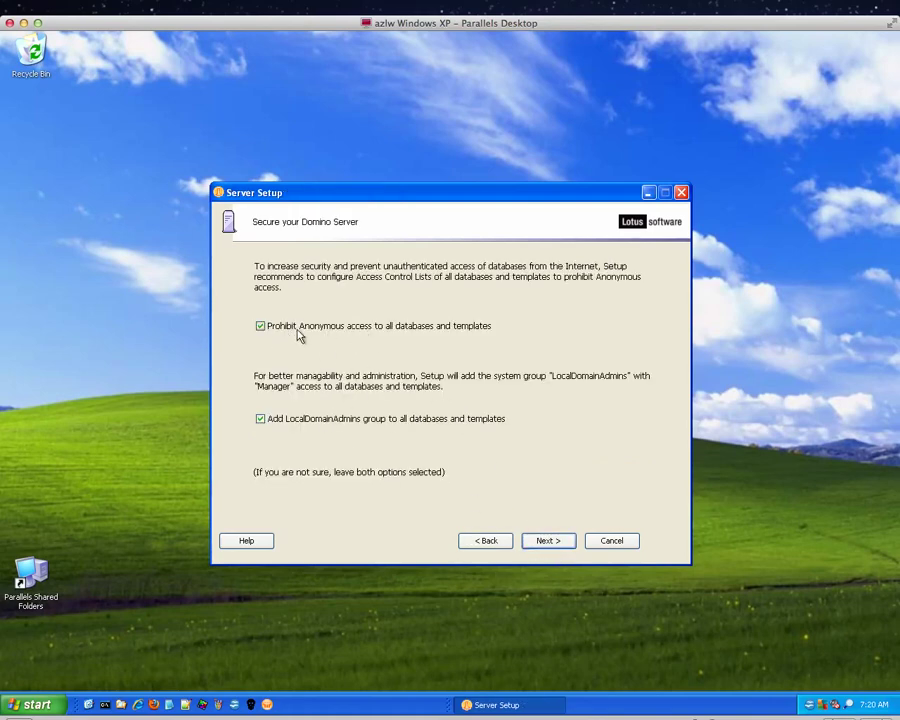
click(556, 542)
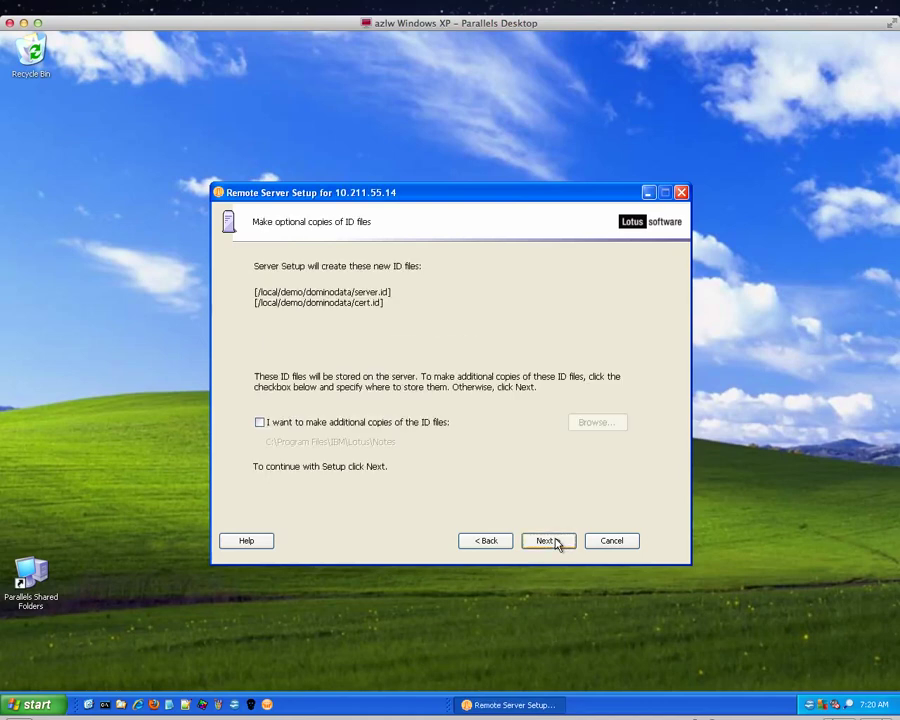
click(548, 541)
click(550, 541)
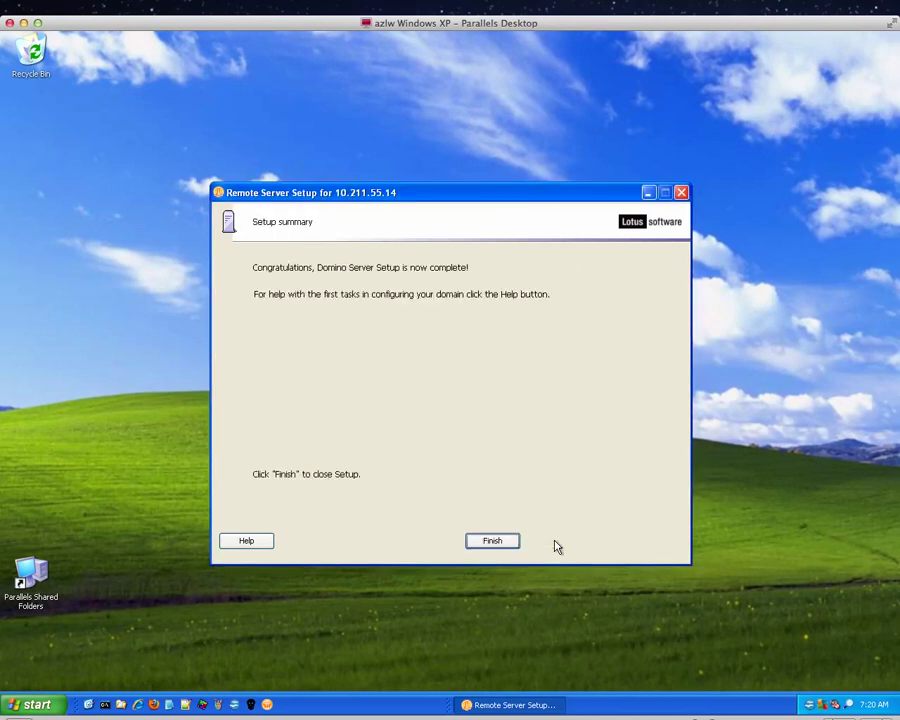
click(483, 542)
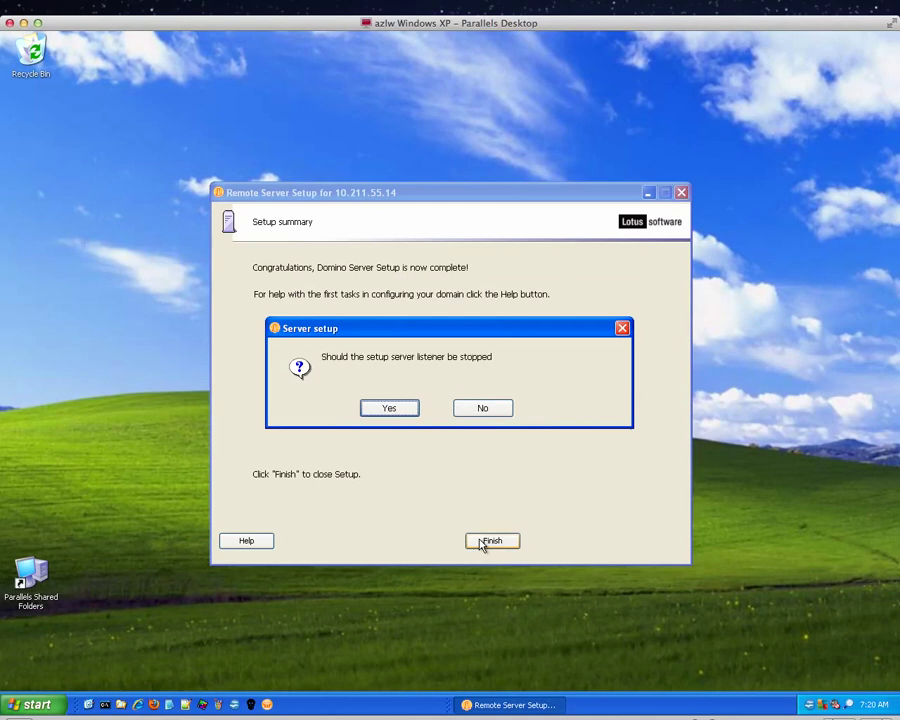
click(398, 410)
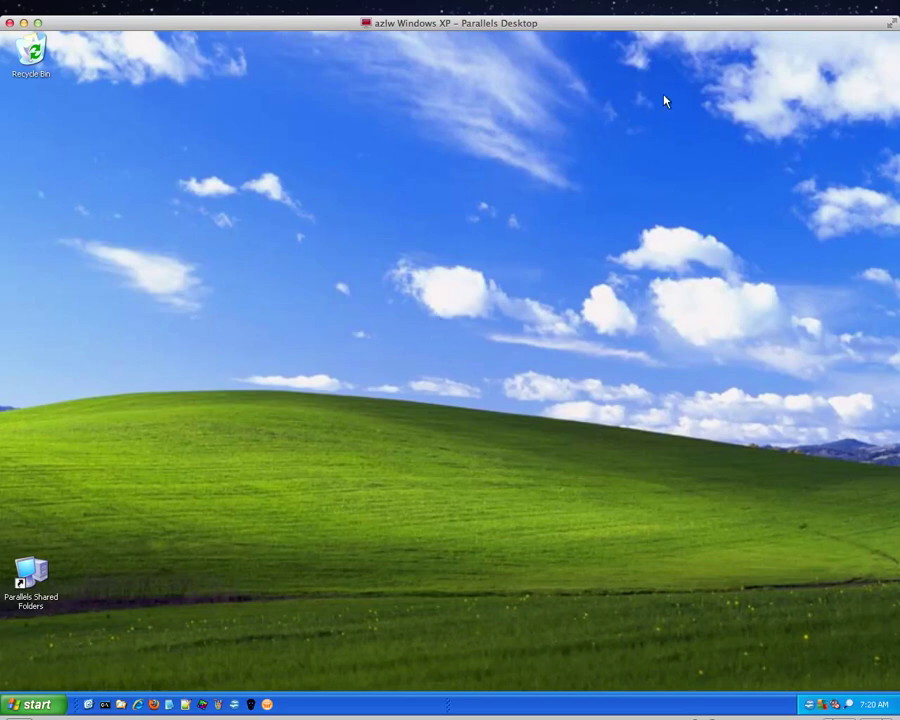
Step: Exit the Windows XP VM view to return to the CentOS Linux console
click(23, 23)
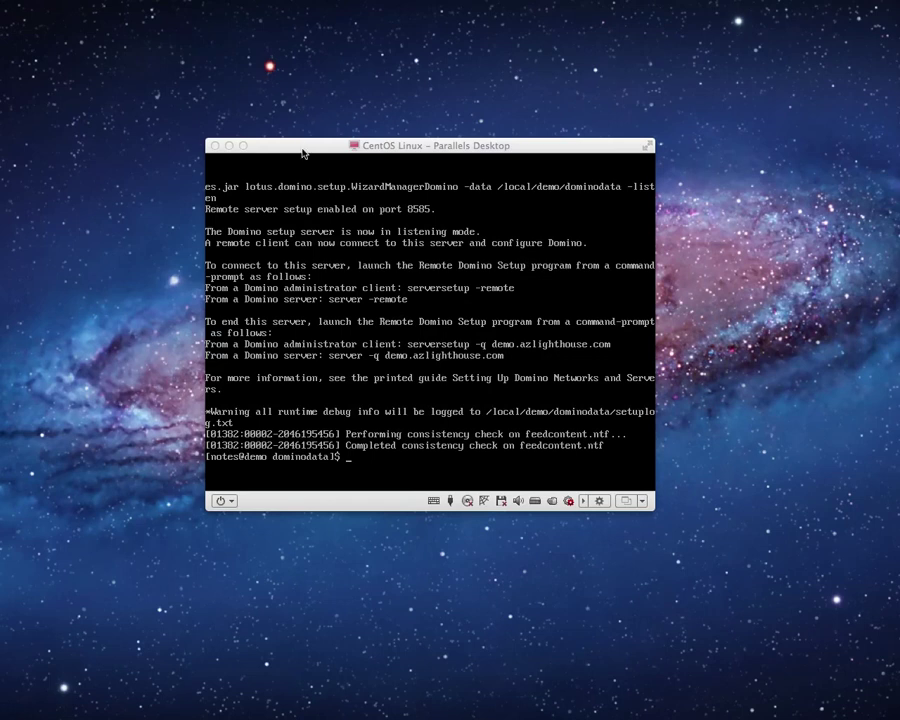
drag(303, 153, 305, 144)
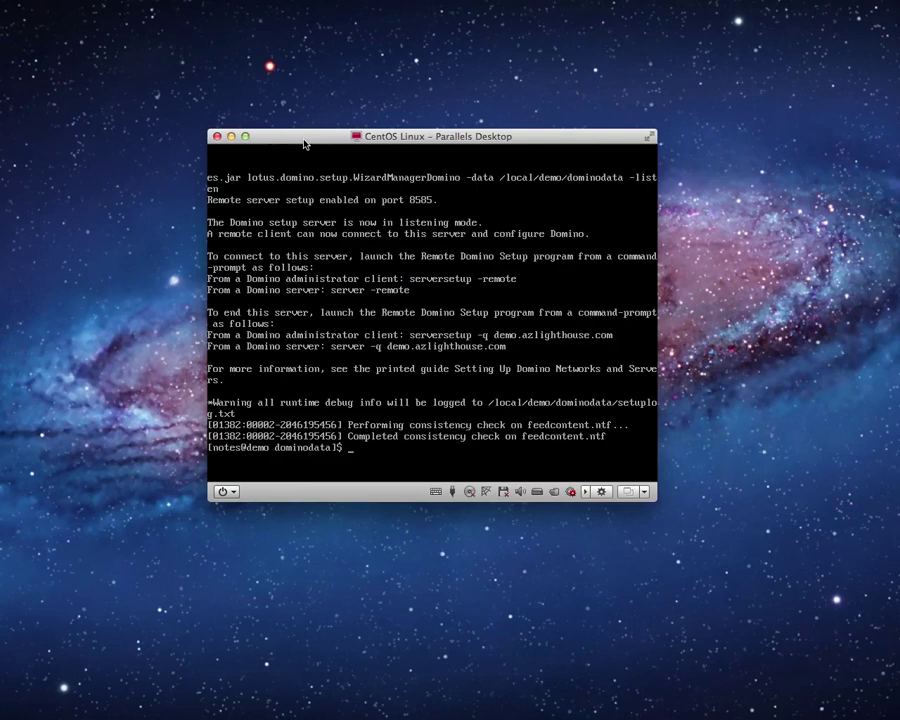
click(388, 90)
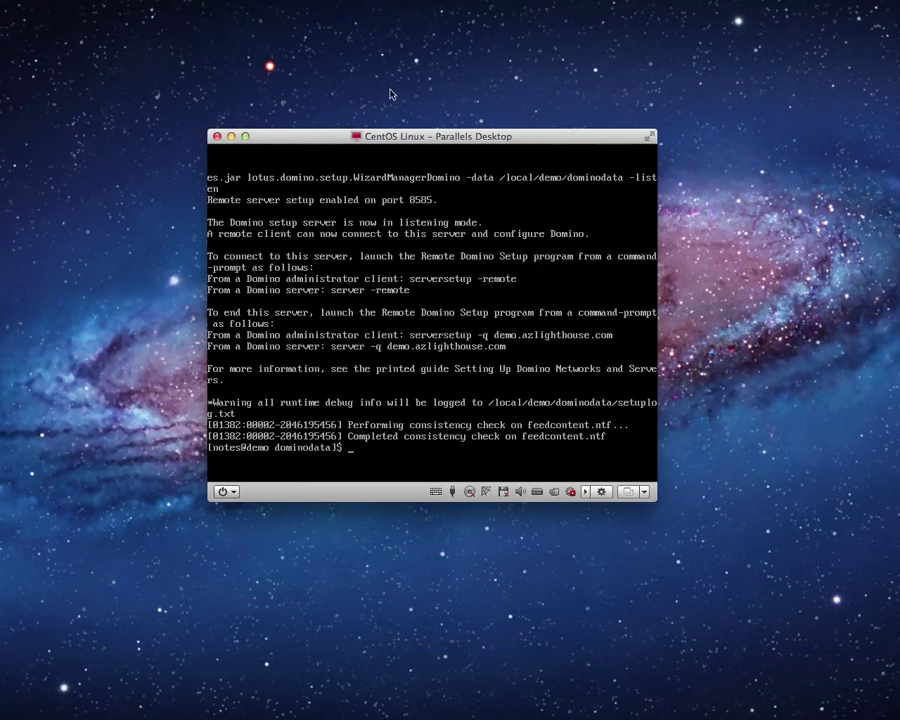